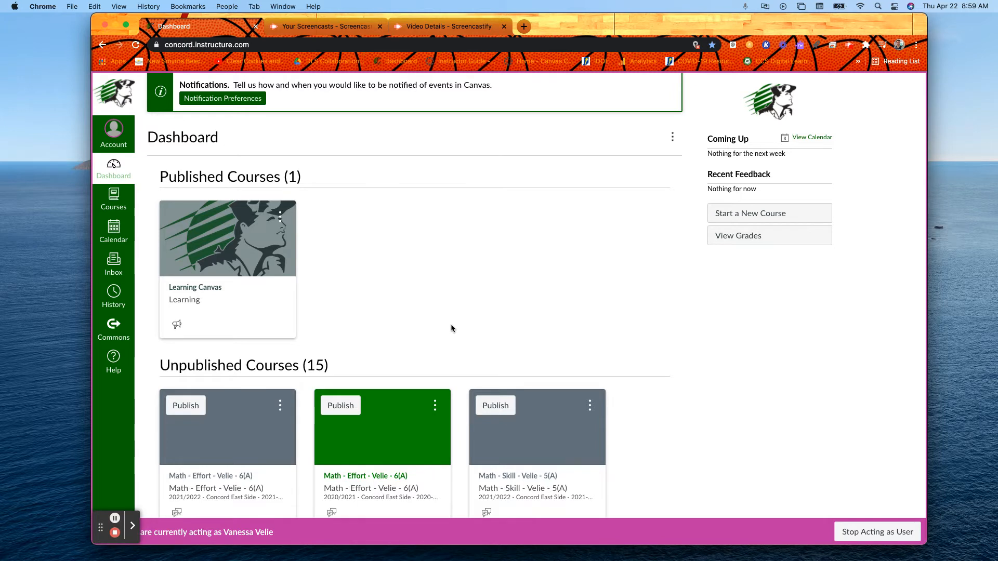
# Examine the published and unpublished course cards on the dashboard, comparing the 2020/2021 and 2021/2022 terms
pyautogui.scroll(-1, 450, 325)
pyautogui.scroll(-3, 451, 328)
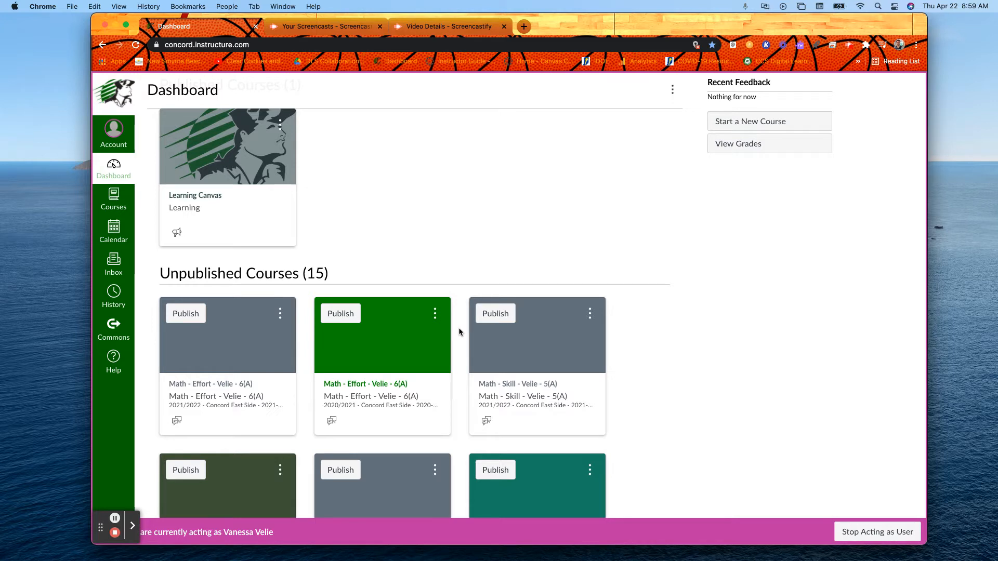
pyautogui.scroll(-3, 459, 332)
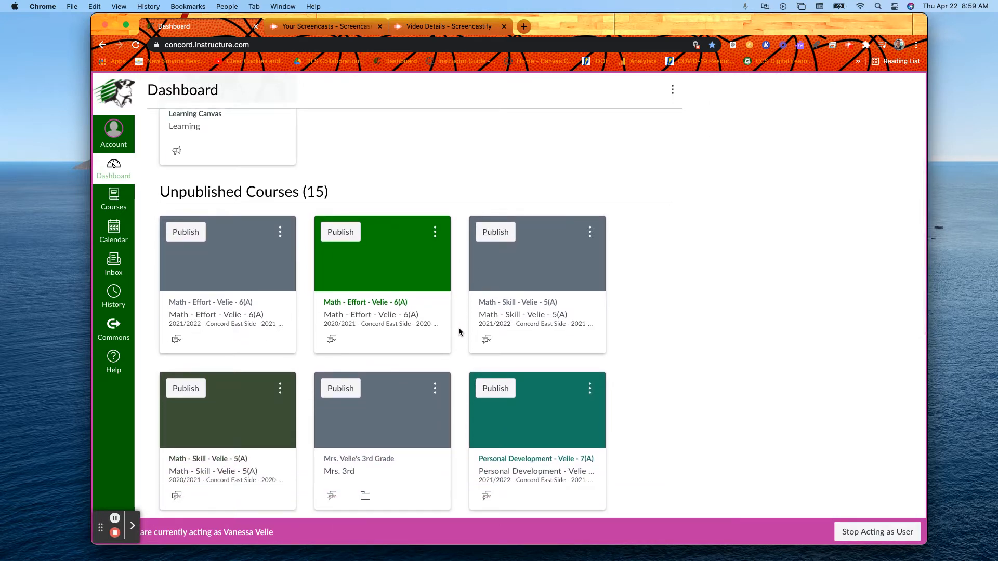
pyautogui.scroll(-3, 459, 332)
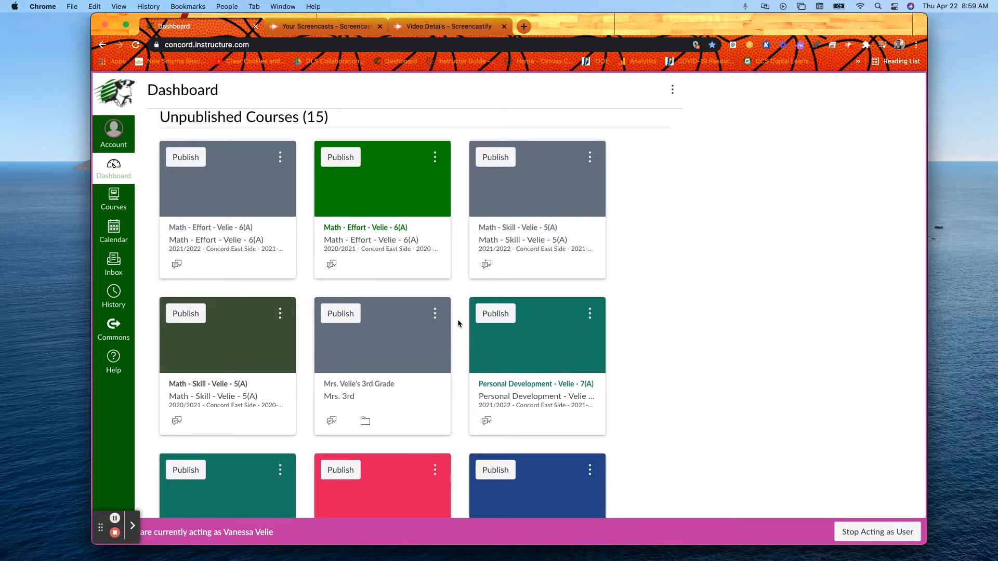
pyautogui.scroll(1, 458, 323)
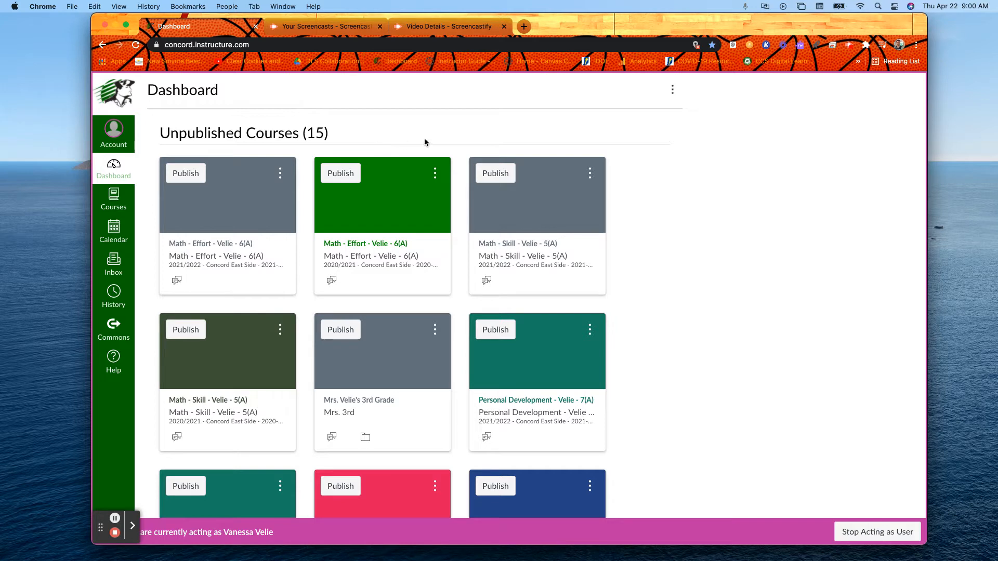
pyautogui.scroll(6, 451, 143)
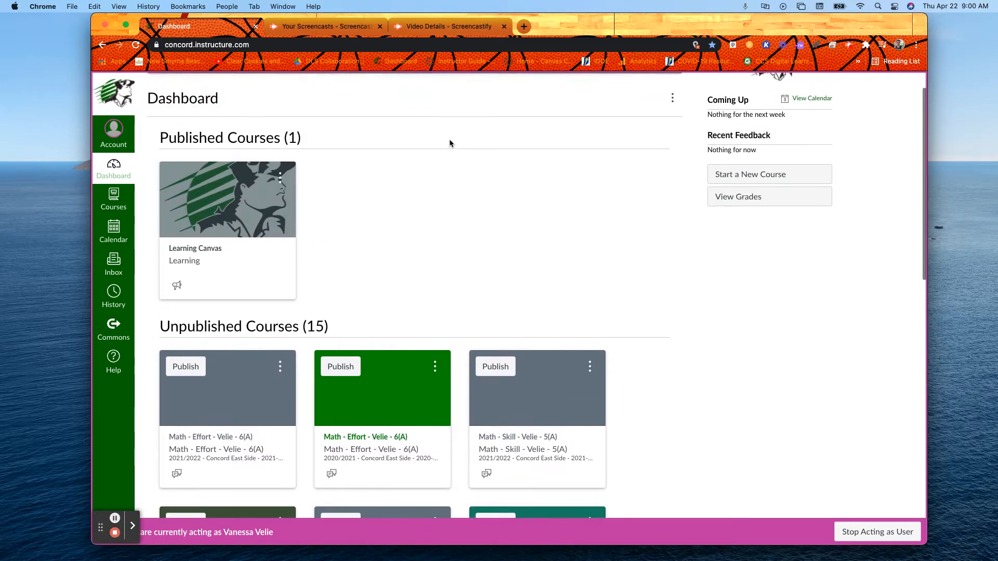
pyautogui.scroll(-4, 451, 143)
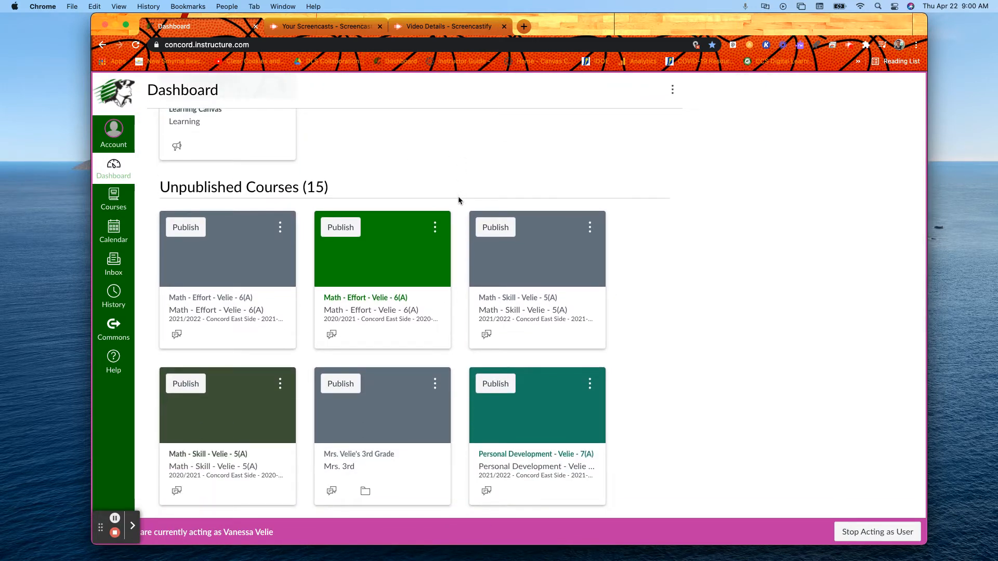
pyautogui.scroll(-3, 458, 196)
pyautogui.scroll(-3, 458, 201)
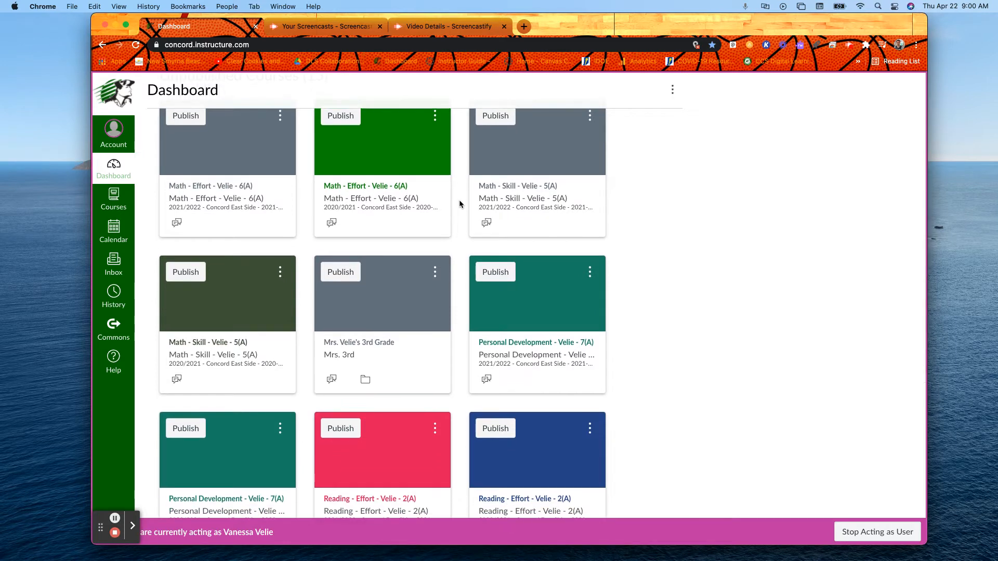
pyautogui.scroll(1, 460, 205)
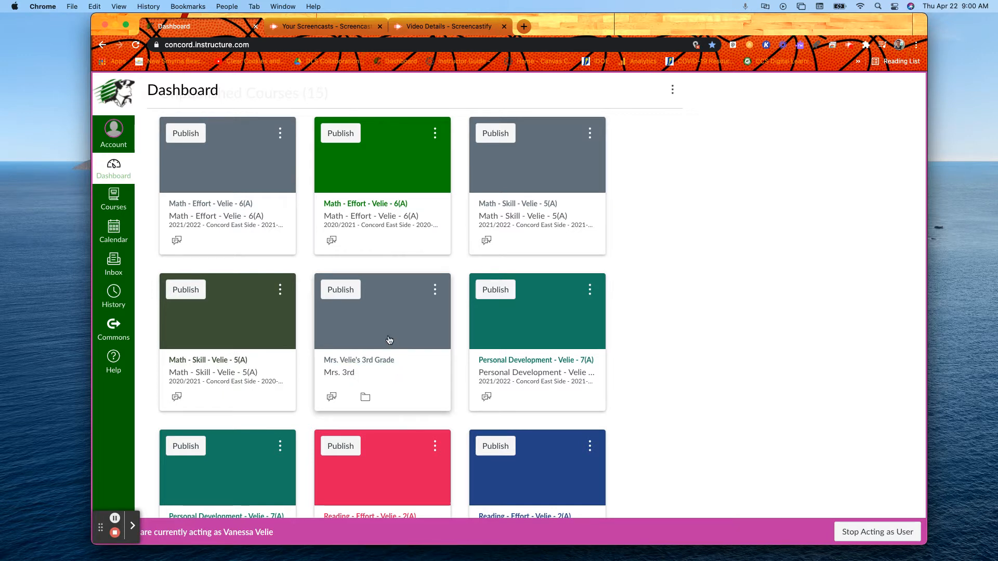
pyautogui.scroll(-2, 389, 340)
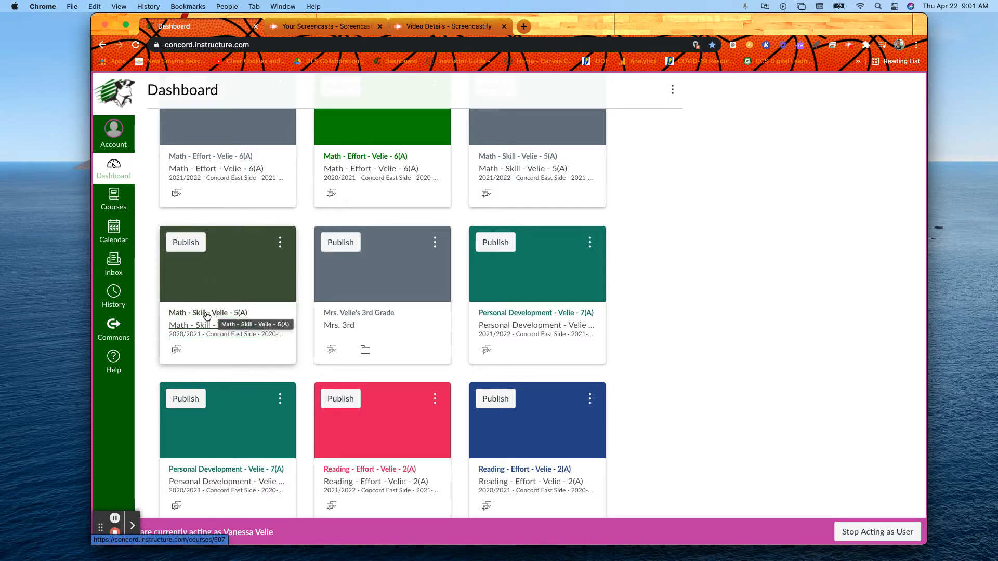
# Open the course details settings of the 2020/2021 Math - Skill 5(A) course
pyautogui.click(207, 314)
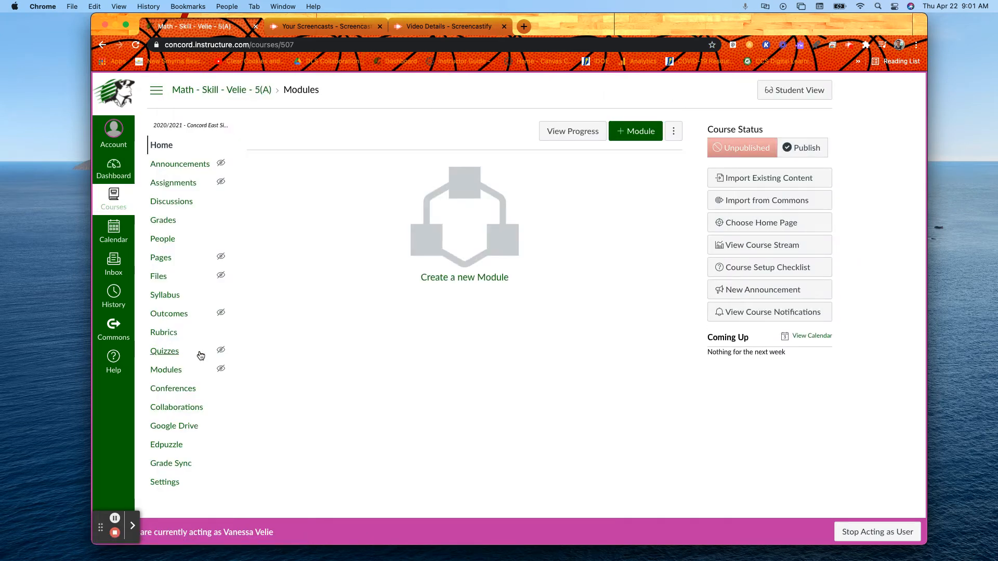
pyautogui.click(161, 485)
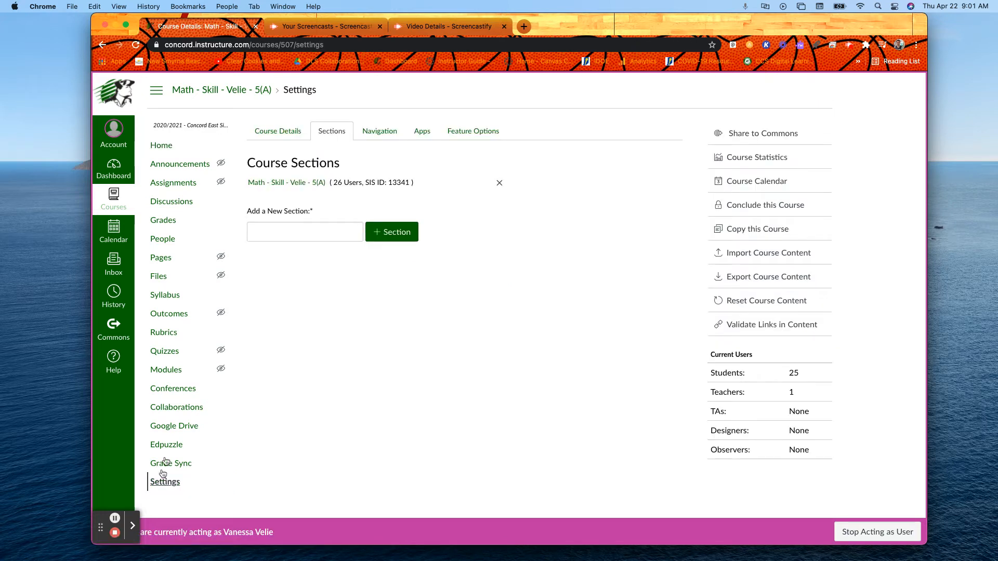
pyautogui.click(286, 132)
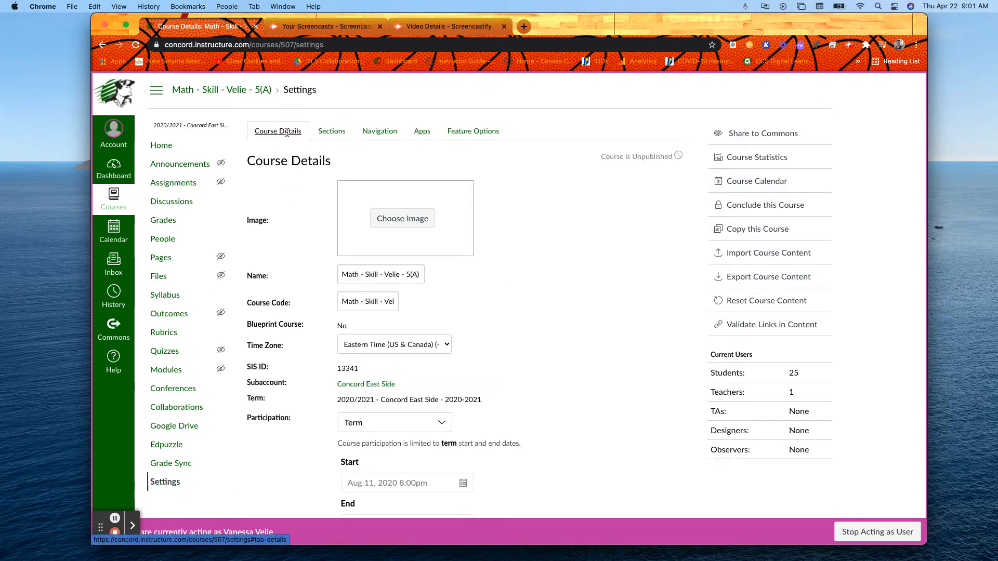
# Rename the course to "3rd Grade Class" and save the updated course details
pyautogui.click(343, 275)
pyautogui.moveTo(343, 275); pyautogui.dragTo(420, 278)
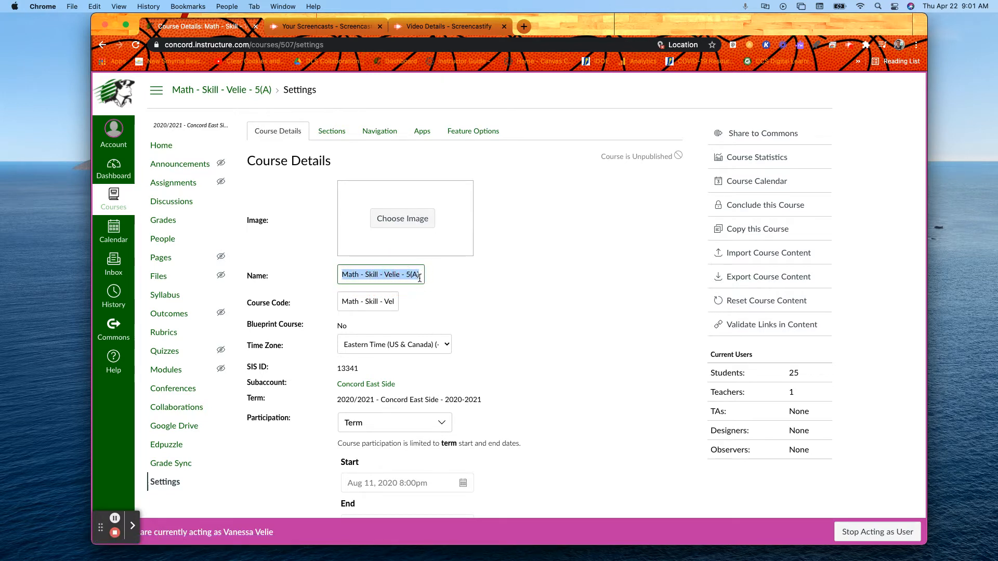
pyautogui.press('BackSpace')
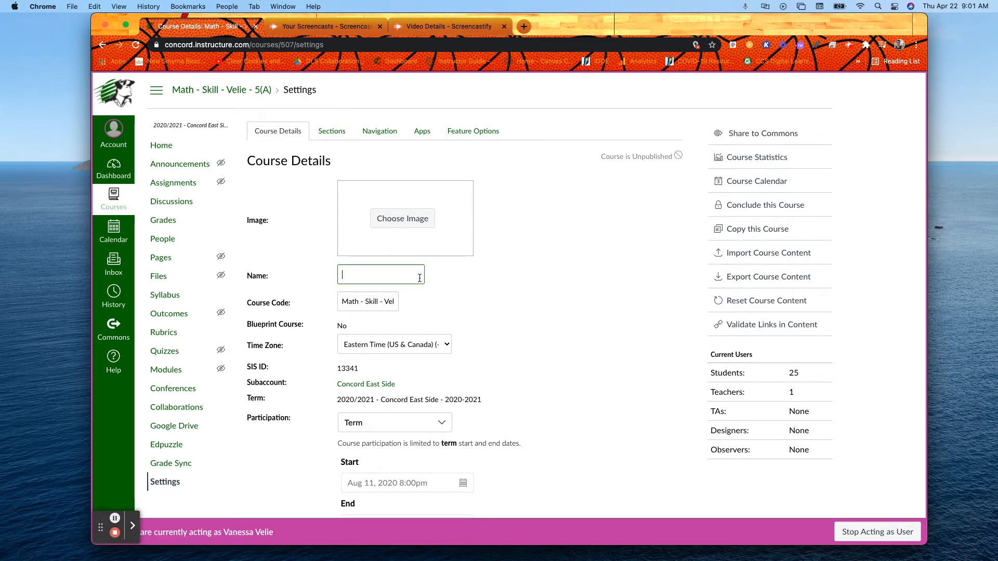
pyautogui.write('#rd')
pyautogui.press('BackSpace')
pyautogui.press('BackSpace')
pyautogui.press('BackSpace')
pyautogui.write('3')
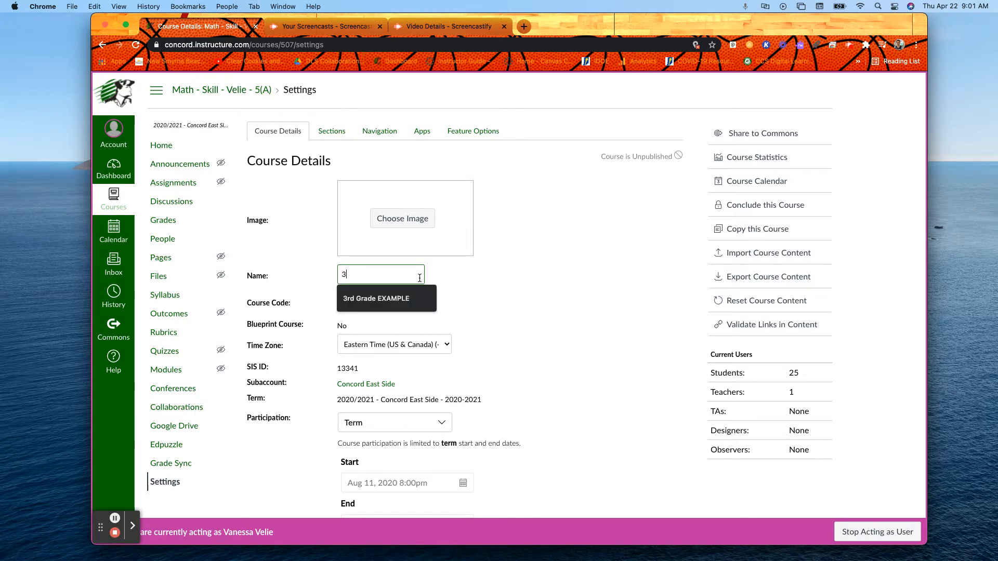
pyautogui.write('rd Grade Class')
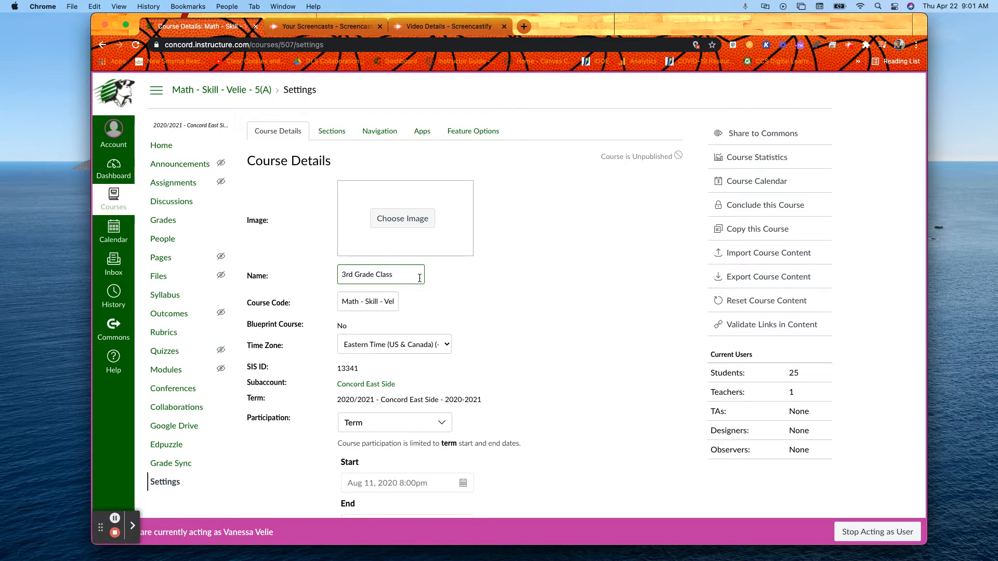
pyautogui.click(460, 290)
pyautogui.scroll(-12, 458, 312)
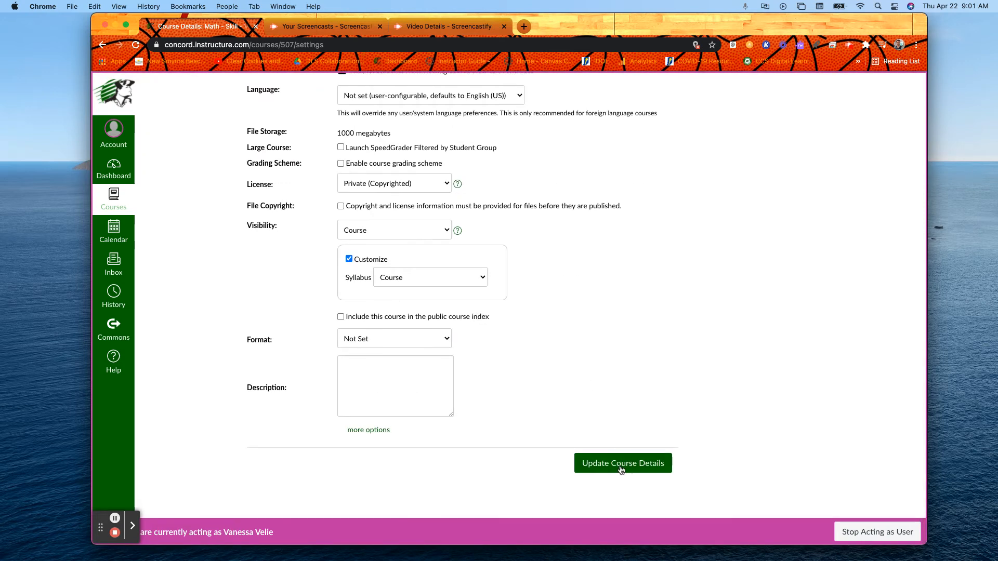
pyautogui.click(621, 469)
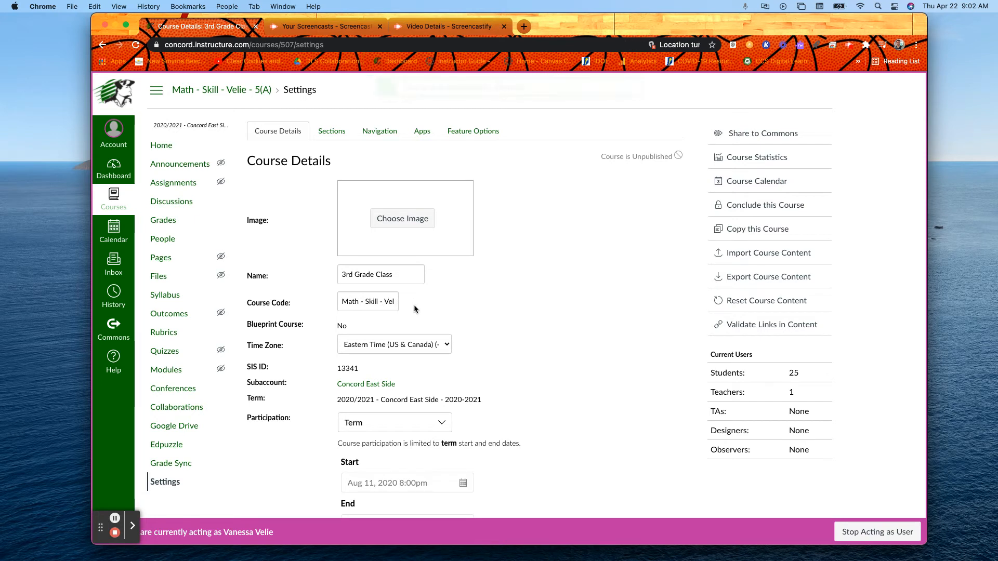
# Go to the course's home page and copy the course ID 507 from its web address
pyautogui.click(162, 147)
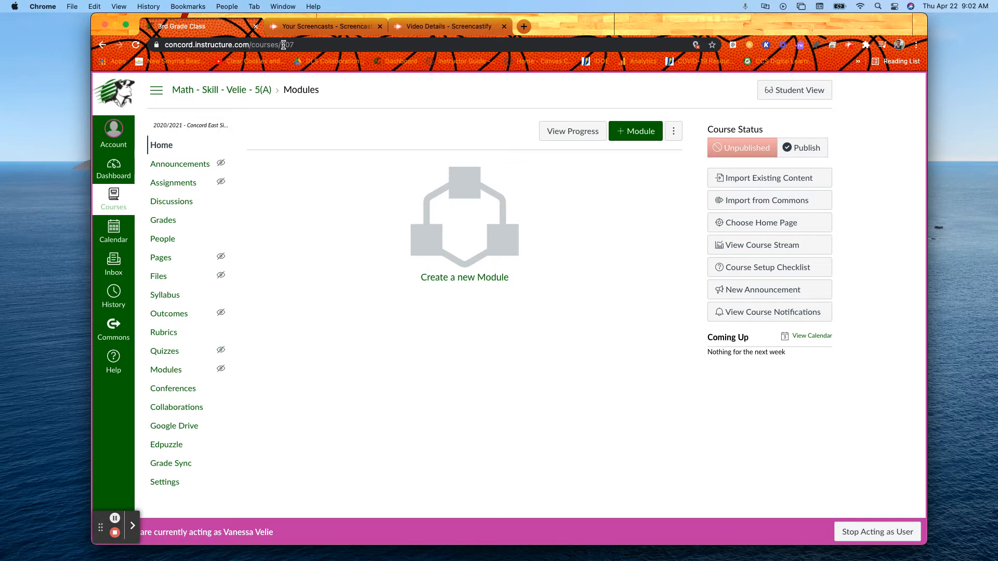
pyautogui.moveTo(282, 45); pyautogui.dragTo(293, 45)
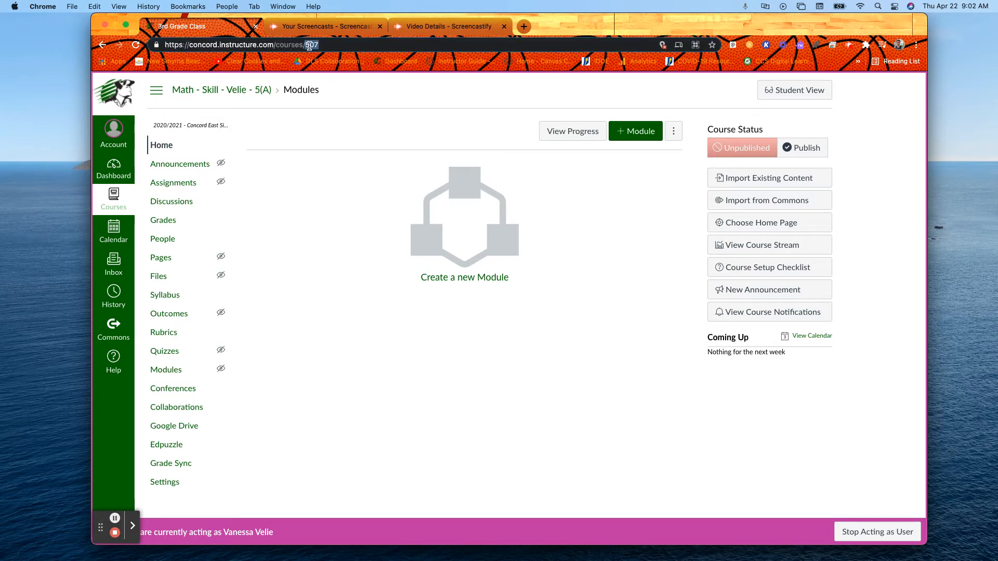
pyautogui.rightClick(310, 46)
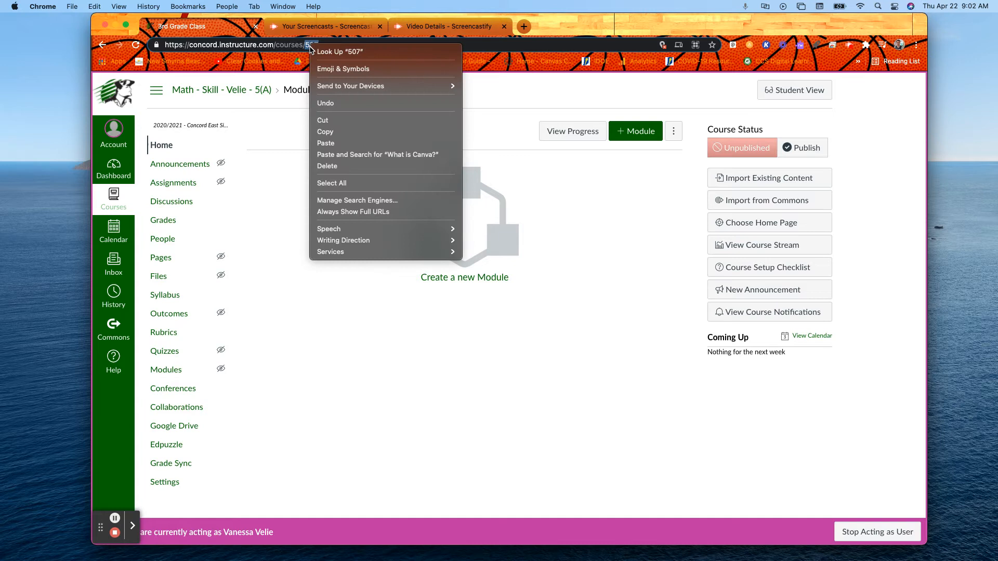
pyautogui.click(323, 133)
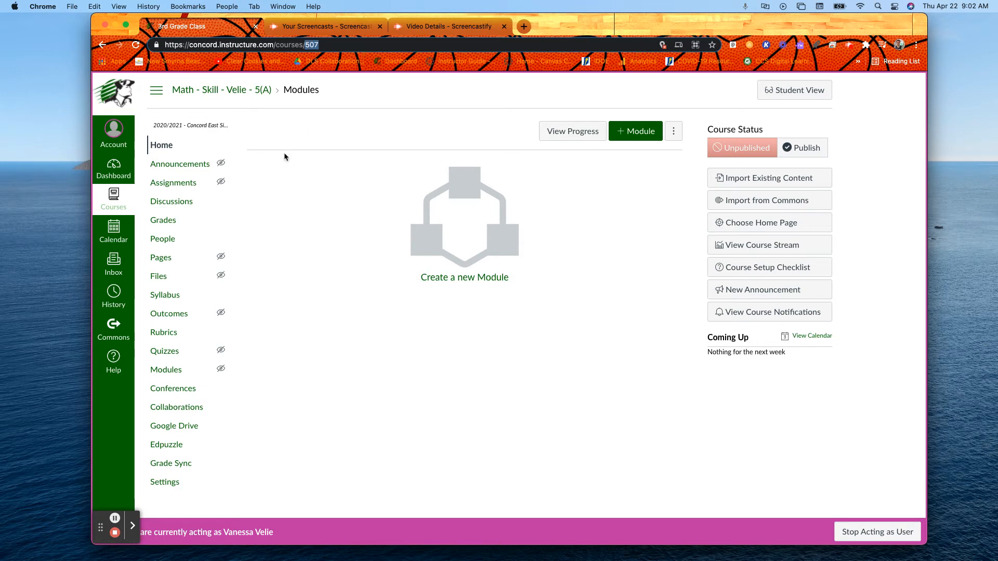
# Return to the dashboard and open the 2020/2021 Reading - Skill 1(A) course
pyautogui.click(115, 168)
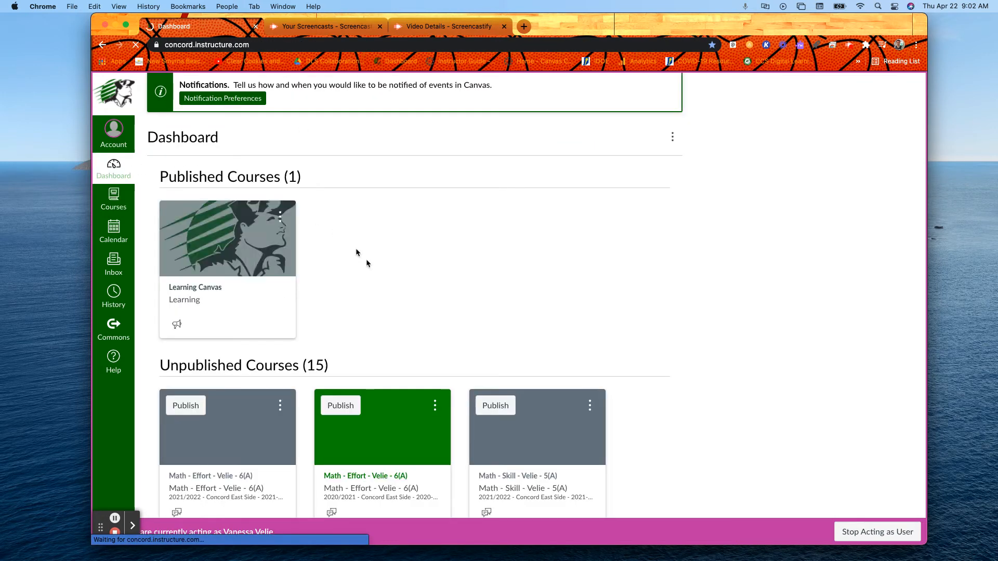
pyautogui.scroll(-1, 423, 318)
pyautogui.scroll(-5, 424, 317)
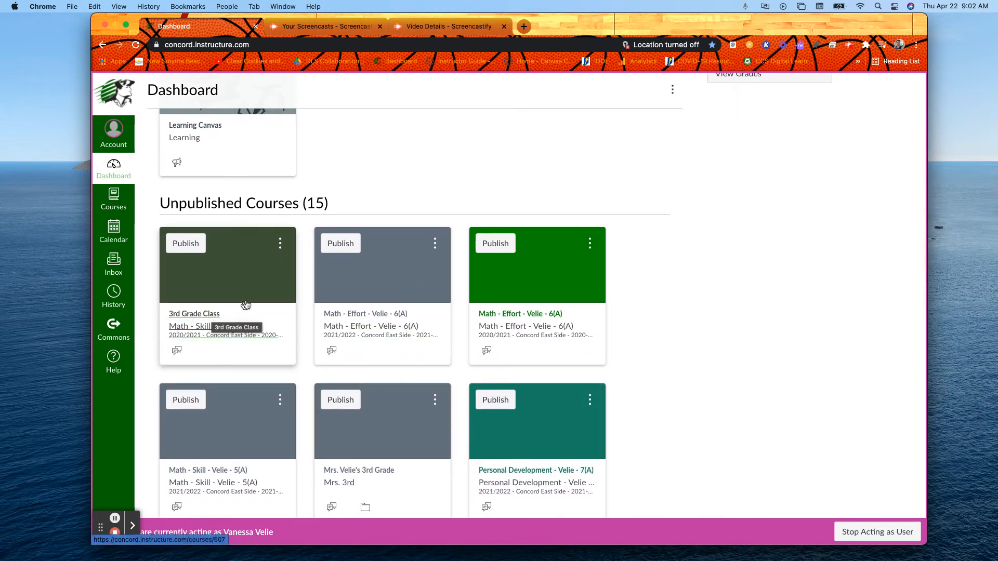
pyautogui.scroll(-3, 251, 303)
pyautogui.scroll(-6, 254, 301)
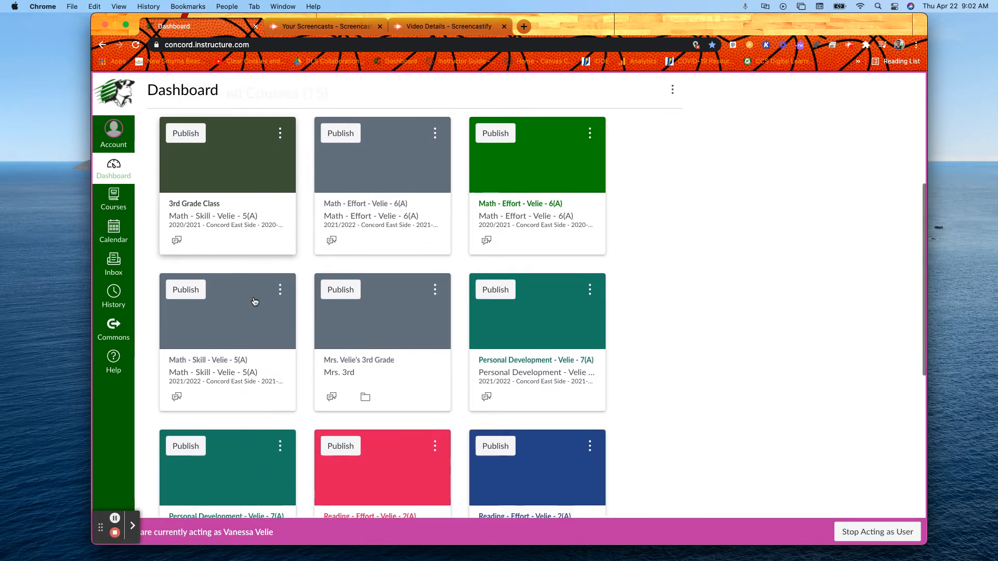
pyautogui.scroll(-6, 254, 302)
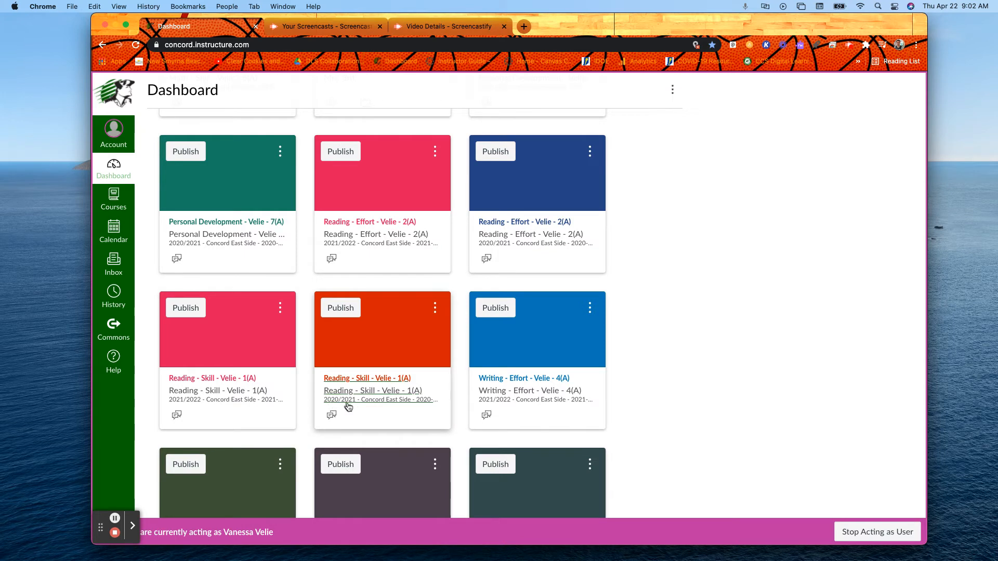
pyautogui.click(363, 379)
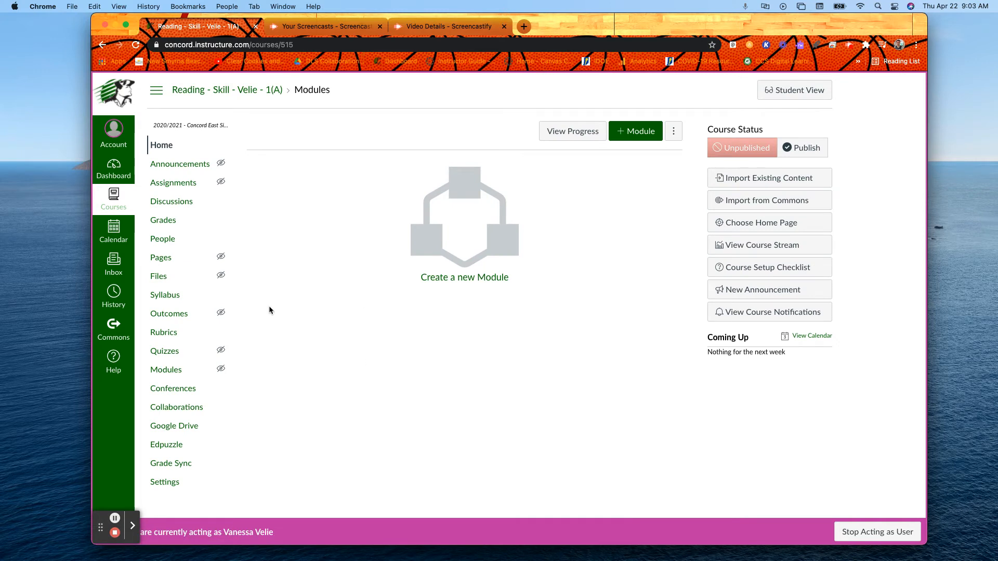
# Cross-list the course's Reading - Skill 1(A) section into the 3rd Grade Class course using the copied course ID 507
pyautogui.click(162, 483)
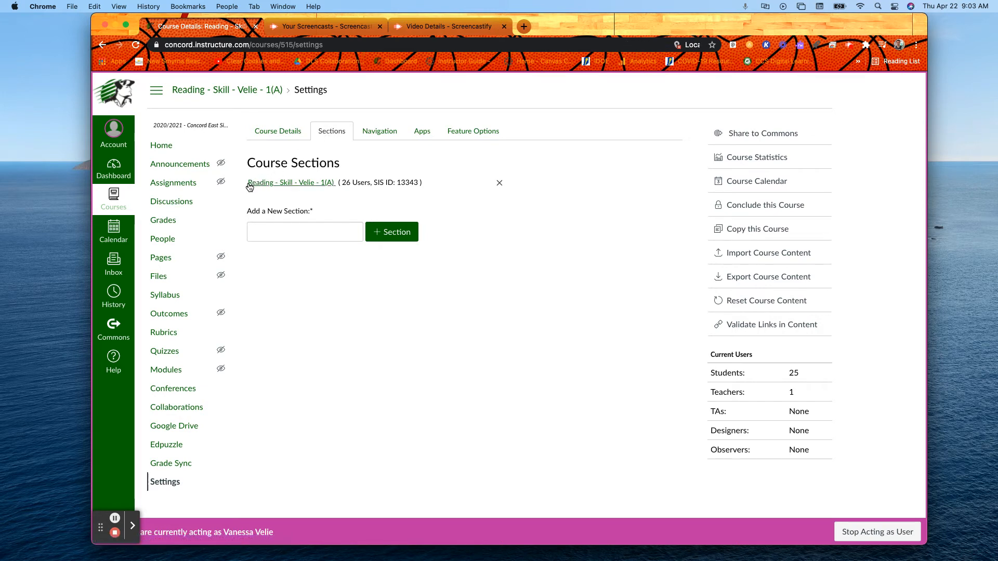
pyautogui.click(307, 183)
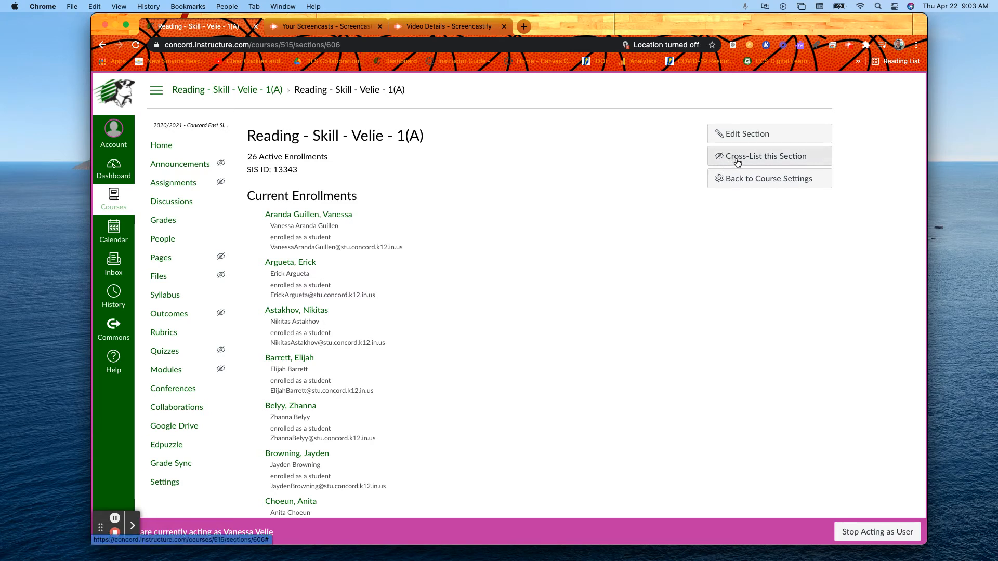
pyautogui.click(761, 157)
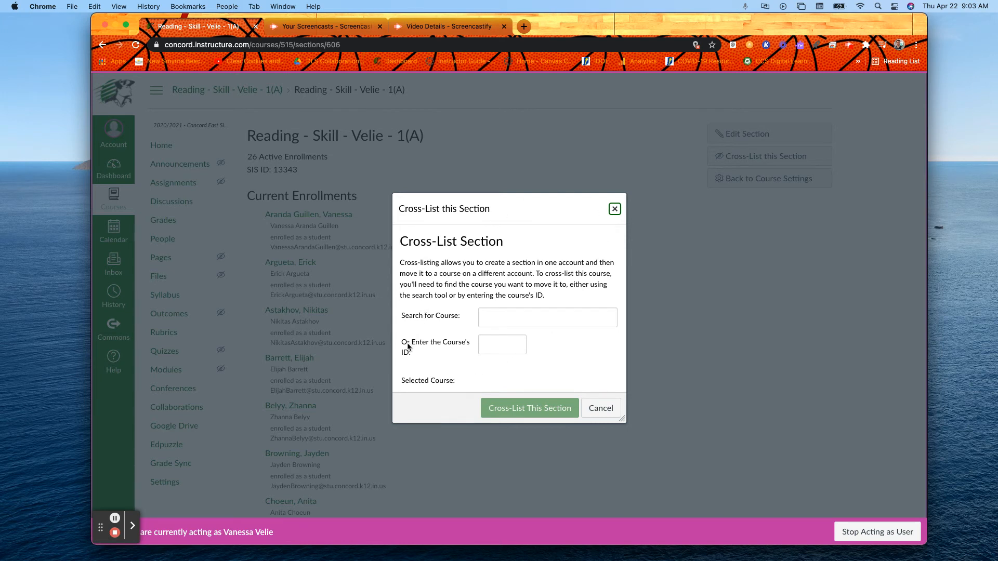
pyautogui.click(493, 349)
pyautogui.rightClick(493, 347)
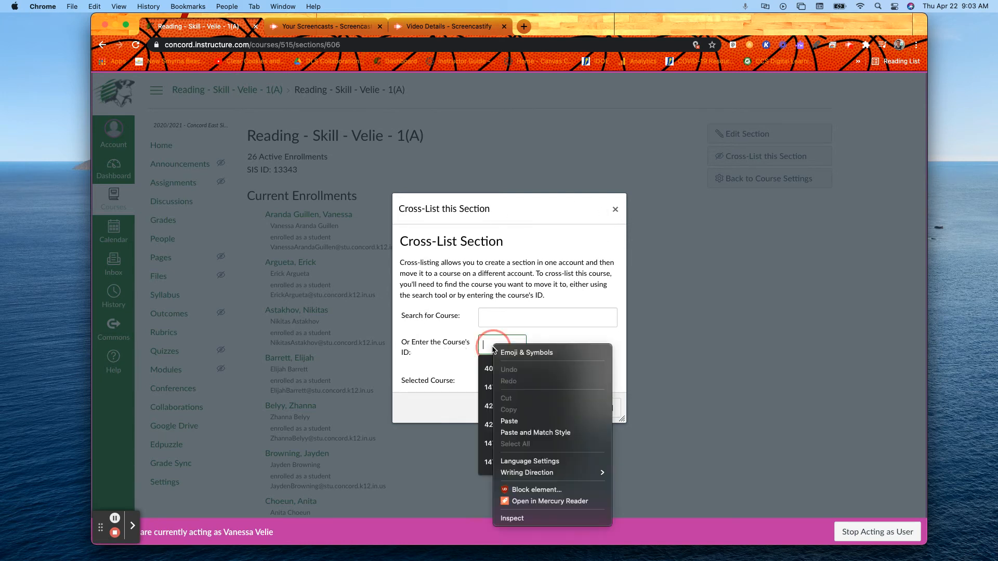
pyautogui.click(509, 422)
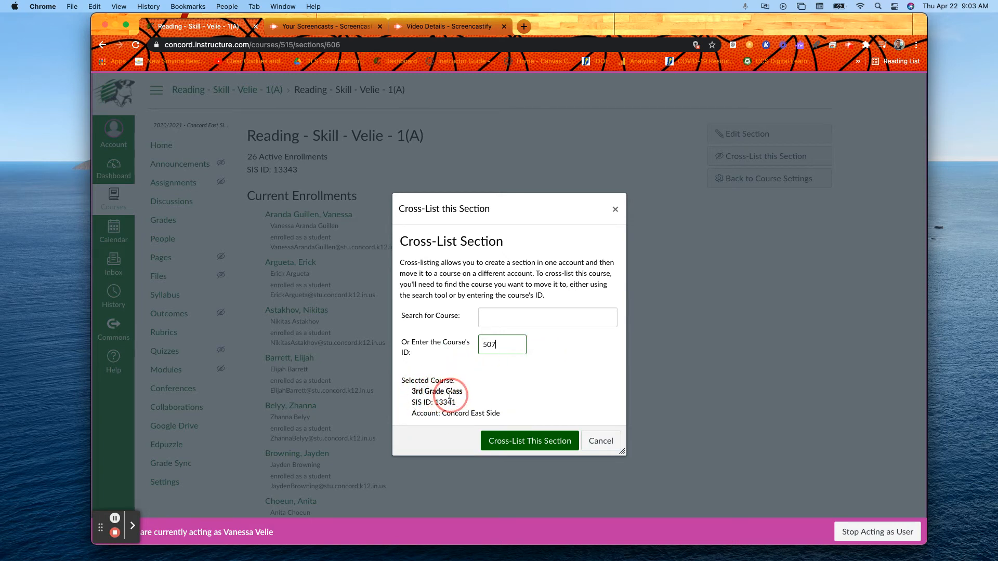
pyautogui.click(506, 443)
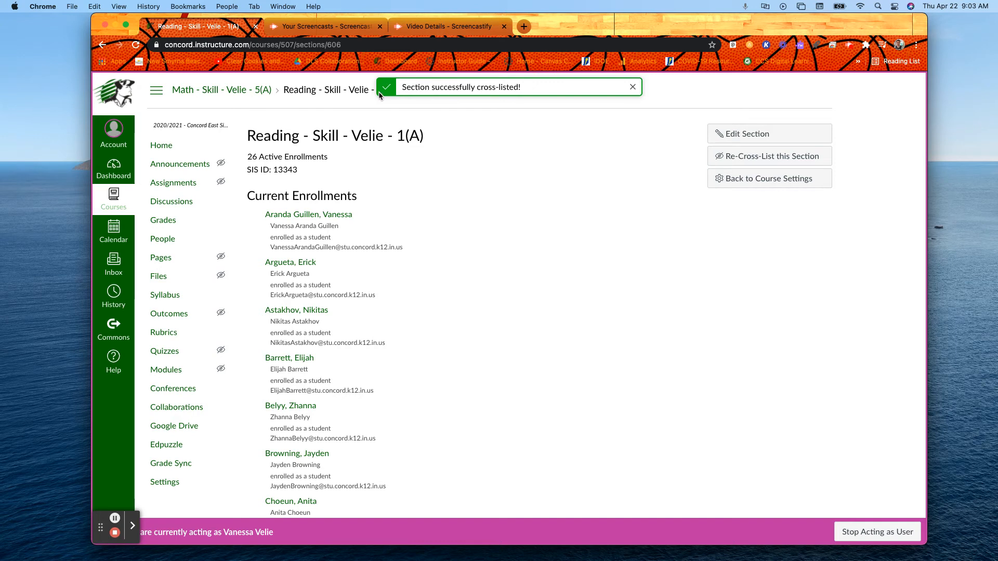
# Return to the dashboard and open the 2020/2021 Writing - Skill 3(A) course
pyautogui.click(121, 171)
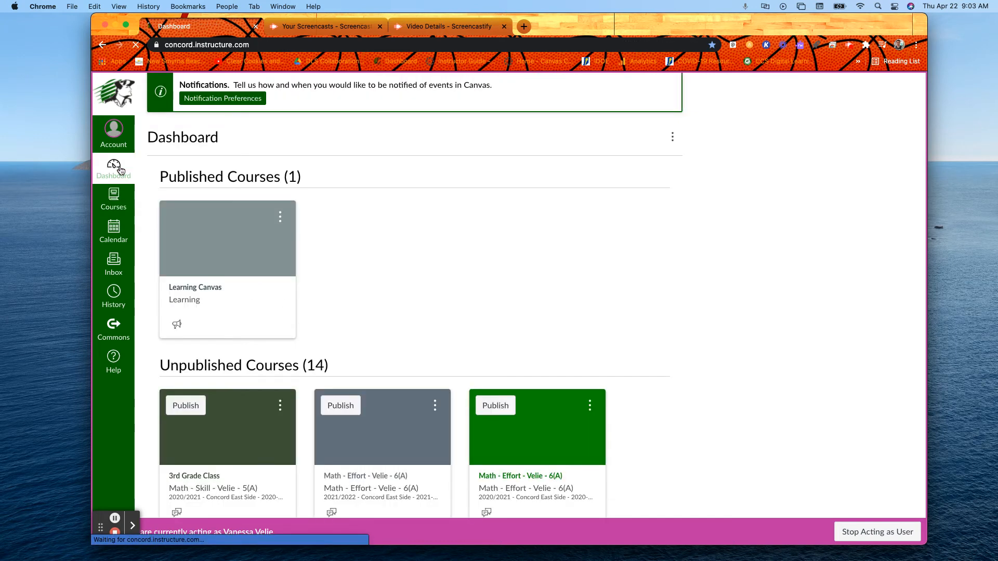
pyautogui.scroll(-2, 437, 312)
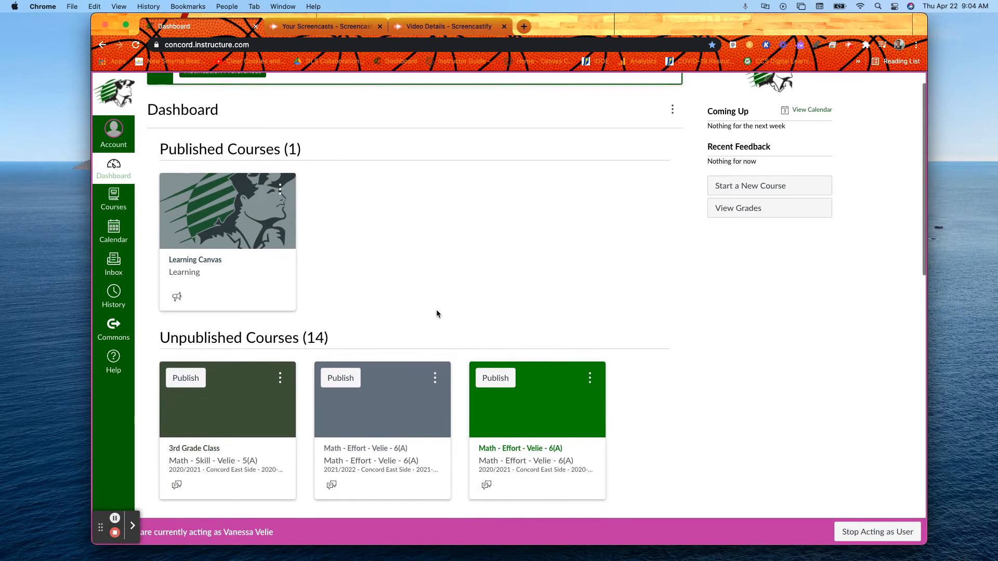
pyautogui.scroll(-5, 437, 311)
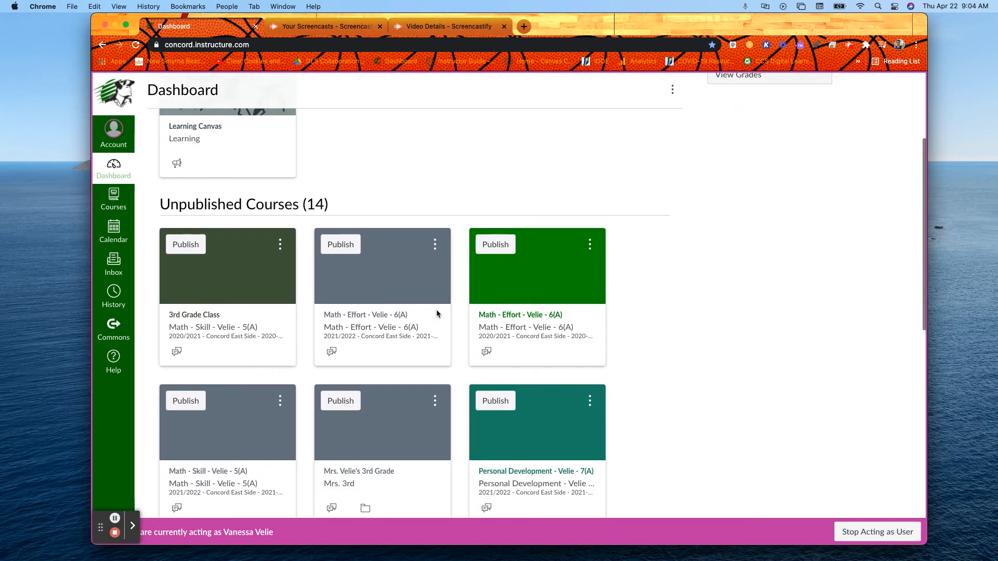
pyautogui.scroll(-9, 437, 313)
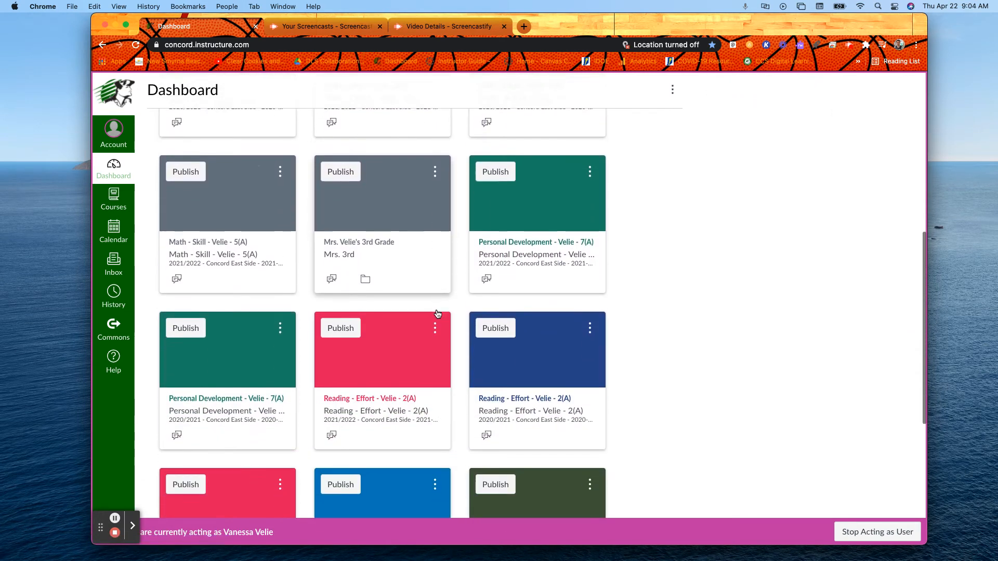
pyautogui.scroll(-5, 457, 319)
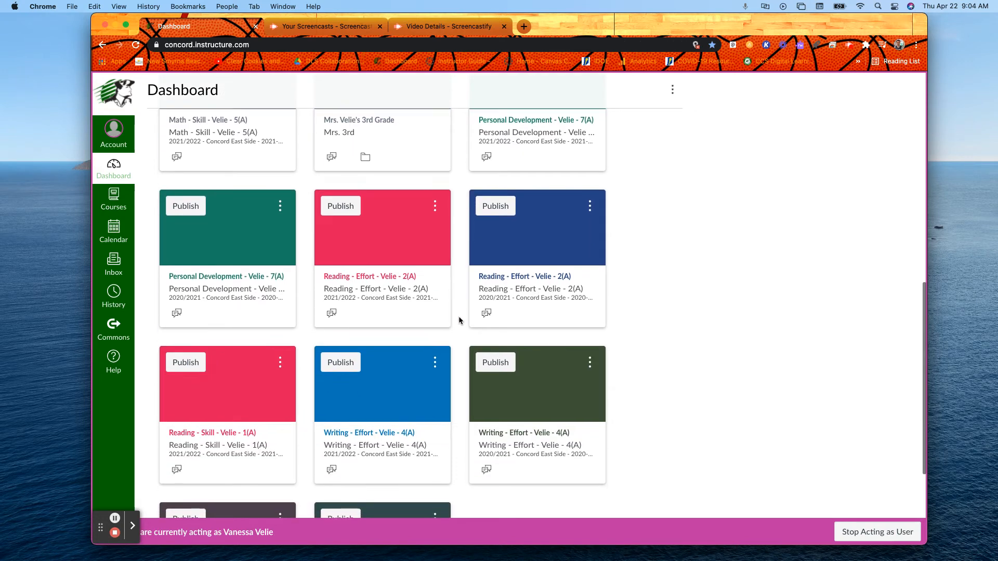
pyautogui.scroll(-3, 459, 321)
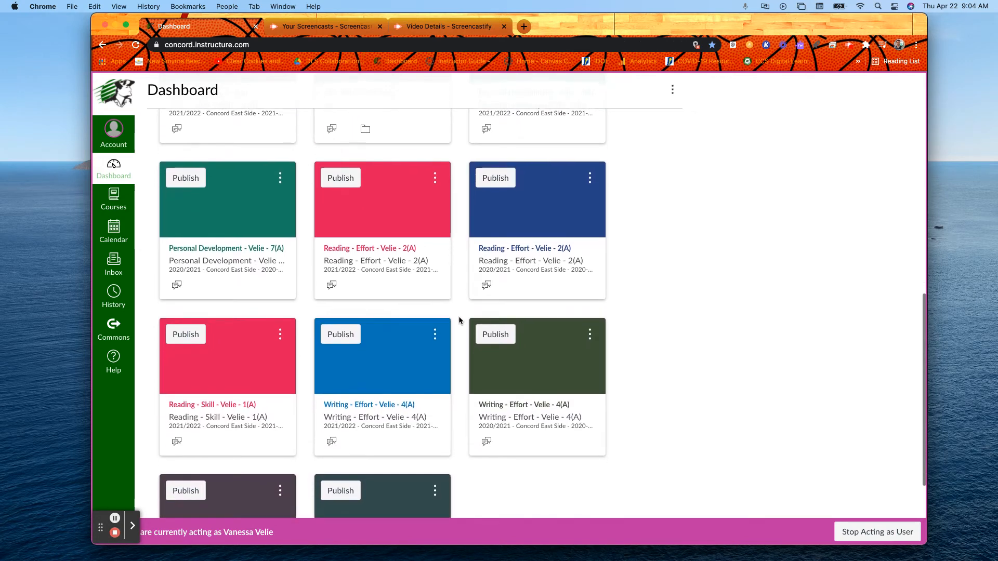
pyautogui.scroll(-5, 459, 320)
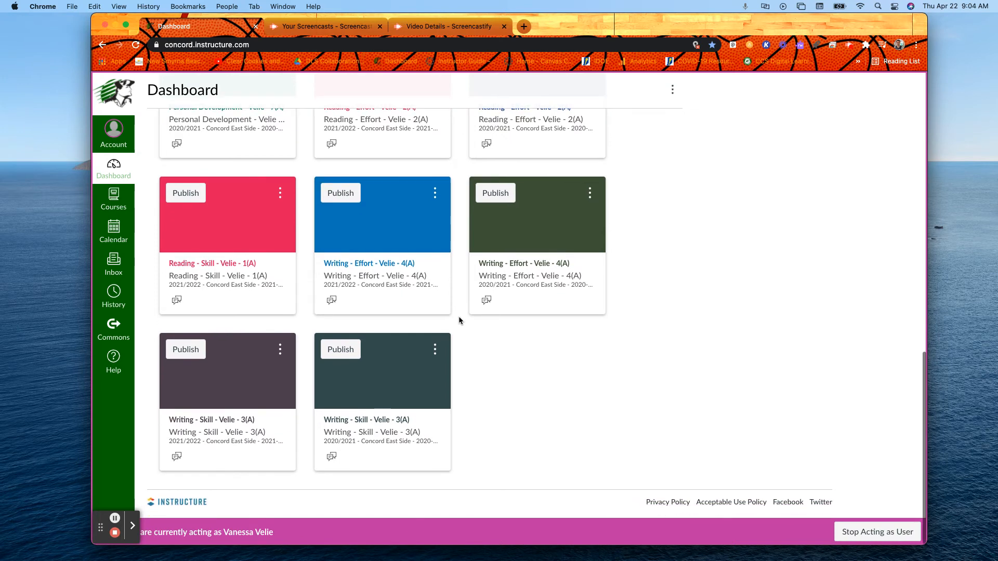
pyautogui.click(357, 421)
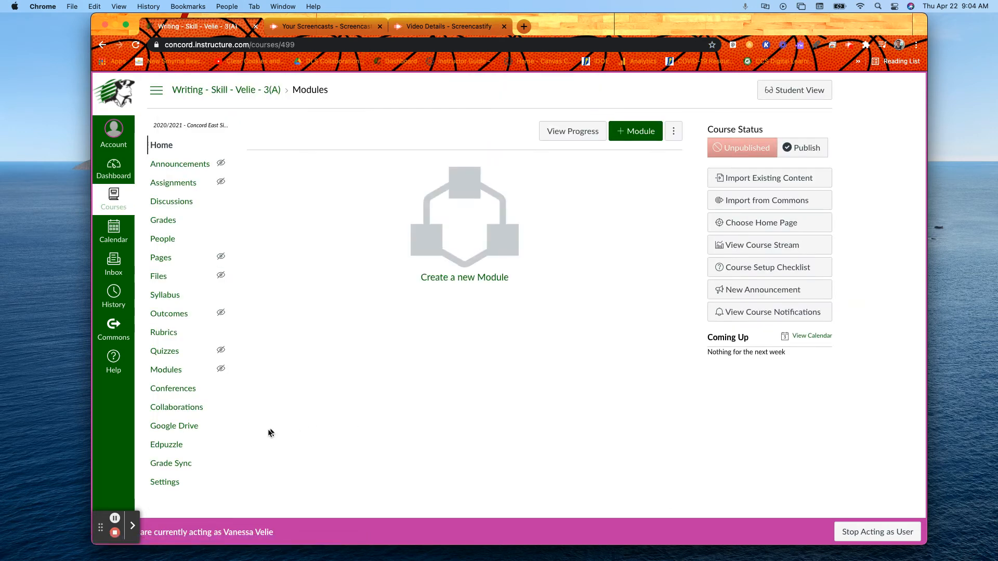
# Cross-list the course's Writing - Skill 3(A) section into the 3rd Grade Class course using course ID 507
pyautogui.click(164, 485)
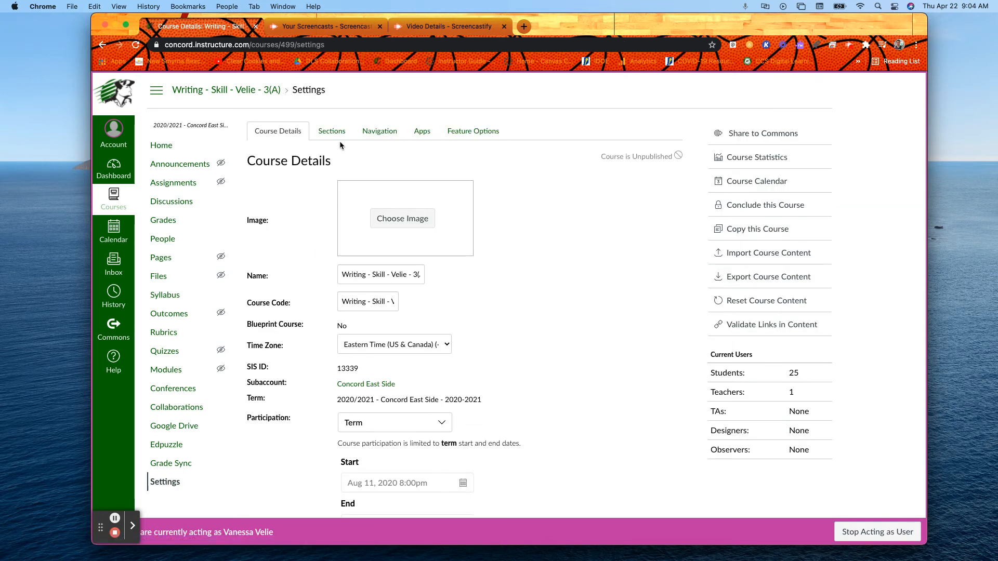
pyautogui.click(332, 134)
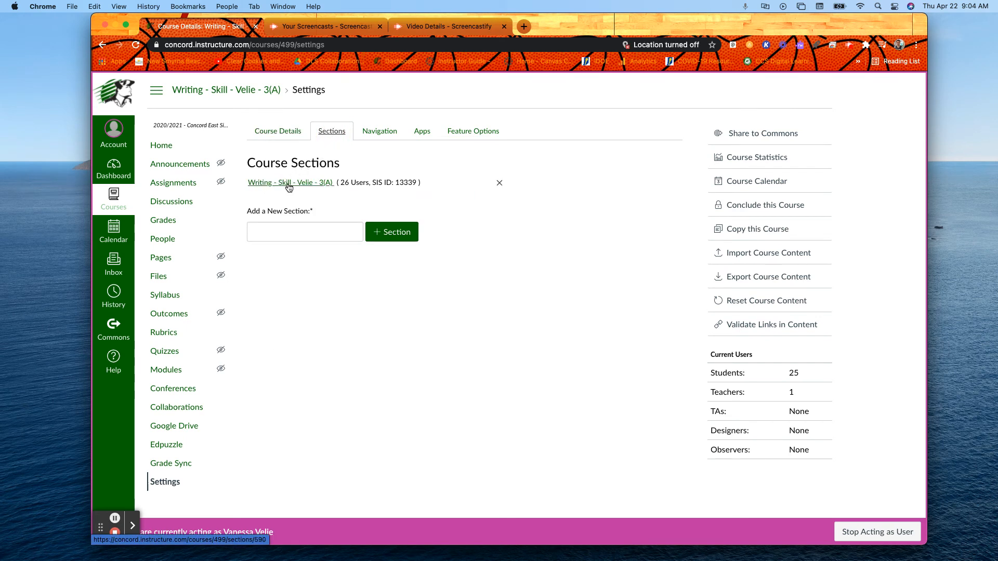
pyautogui.click(288, 183)
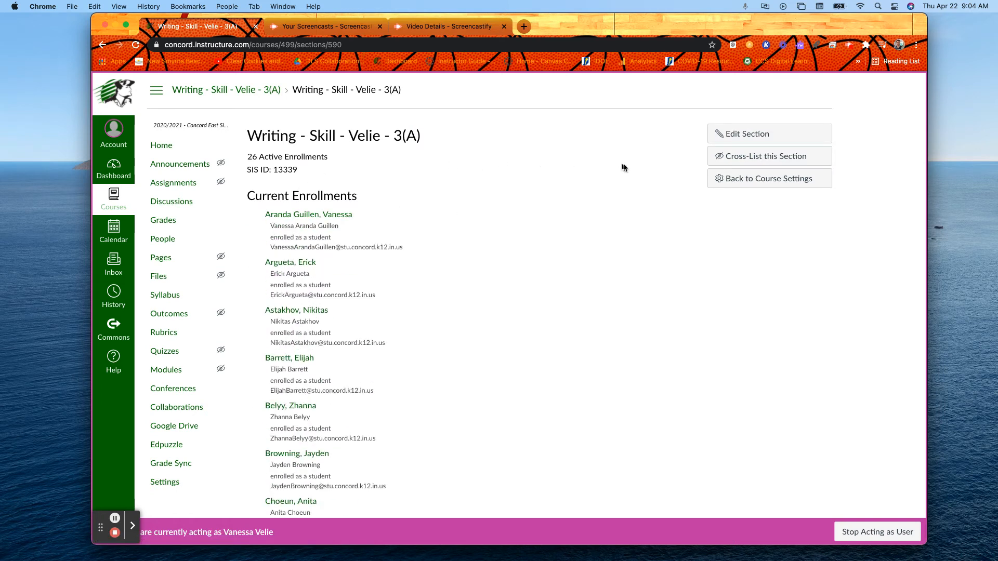
pyautogui.click(751, 158)
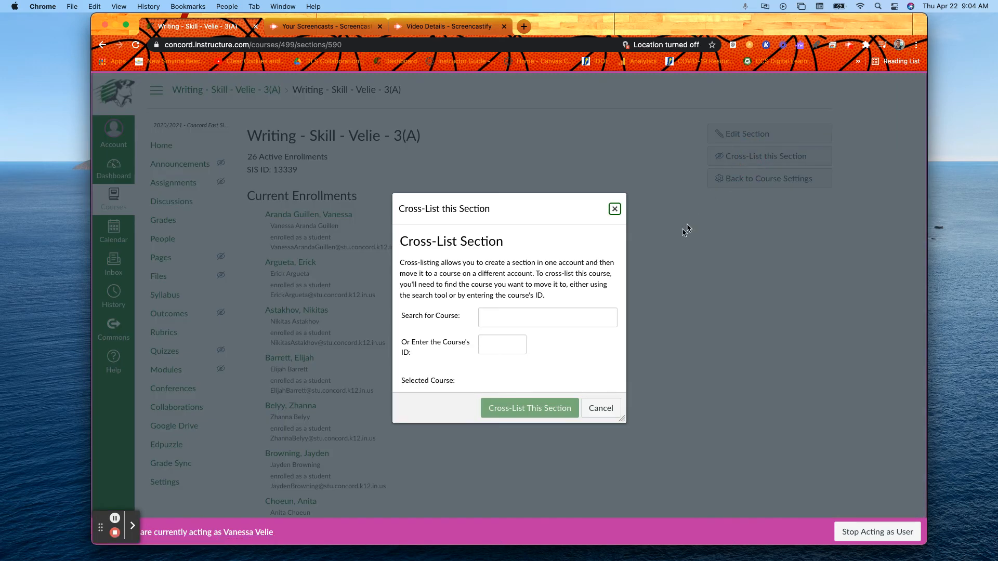
pyautogui.click(500, 346)
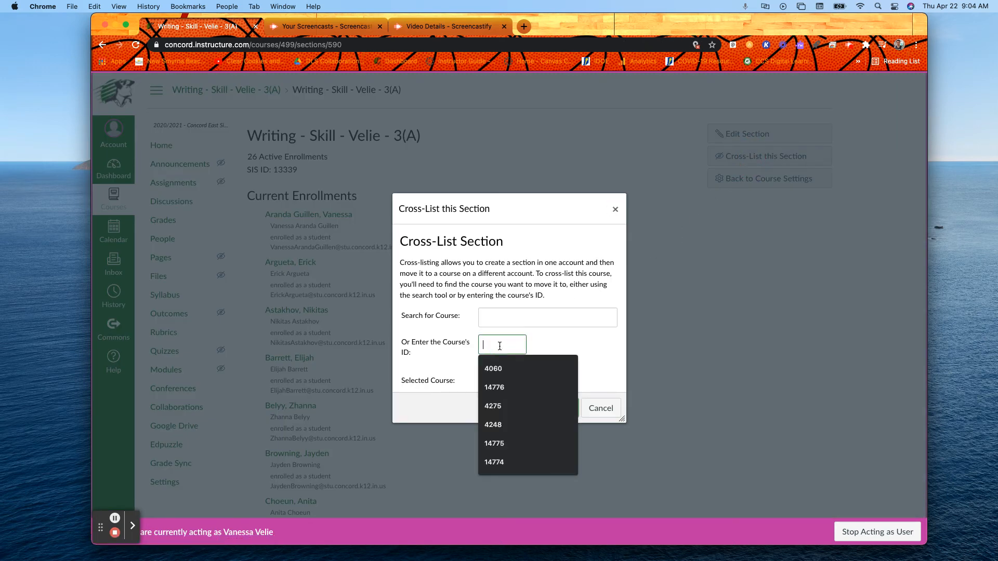
pyautogui.write('507')
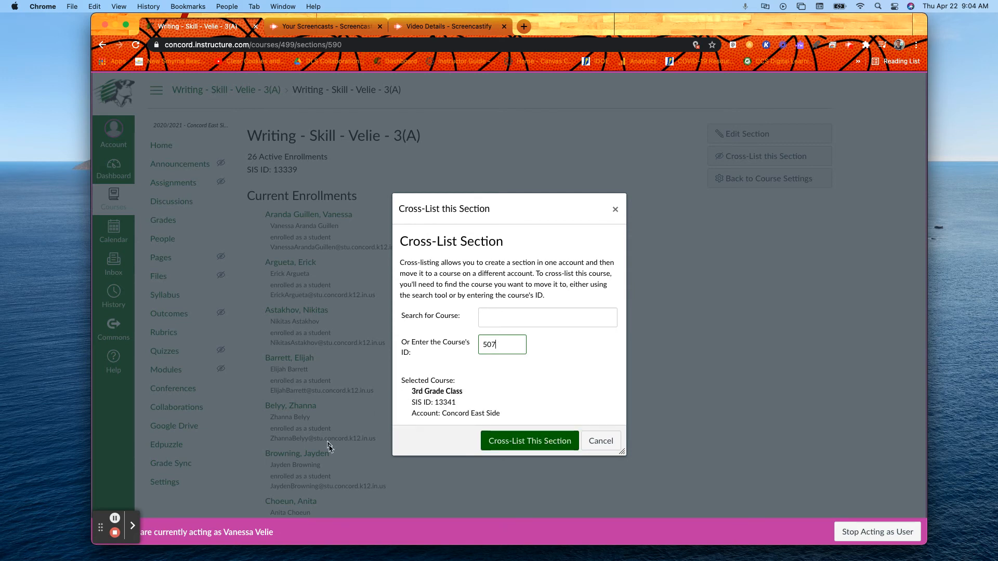
pyautogui.click(504, 441)
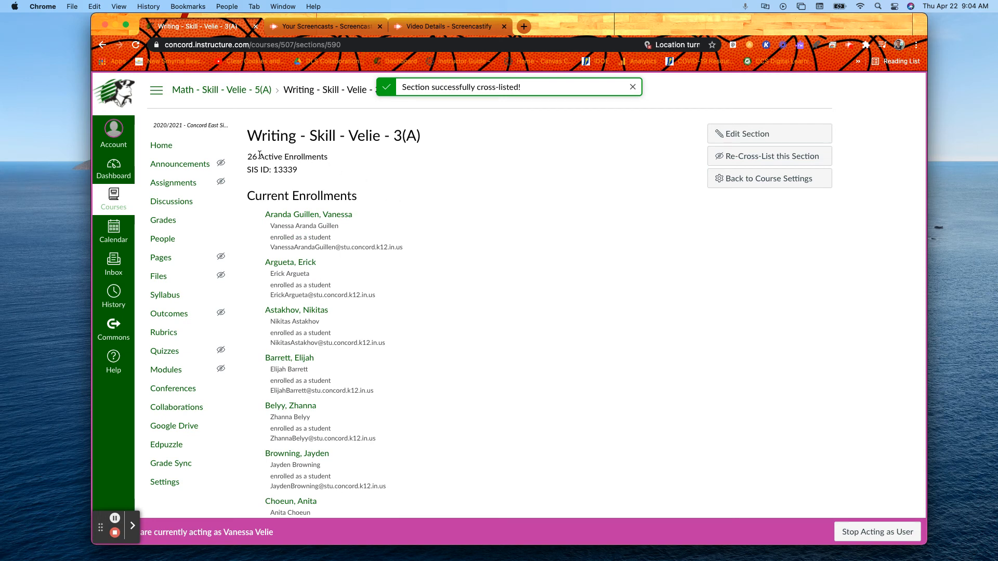
# Go back to the dashboard and look over the remaining unpublished course cards
pyautogui.click(112, 166)
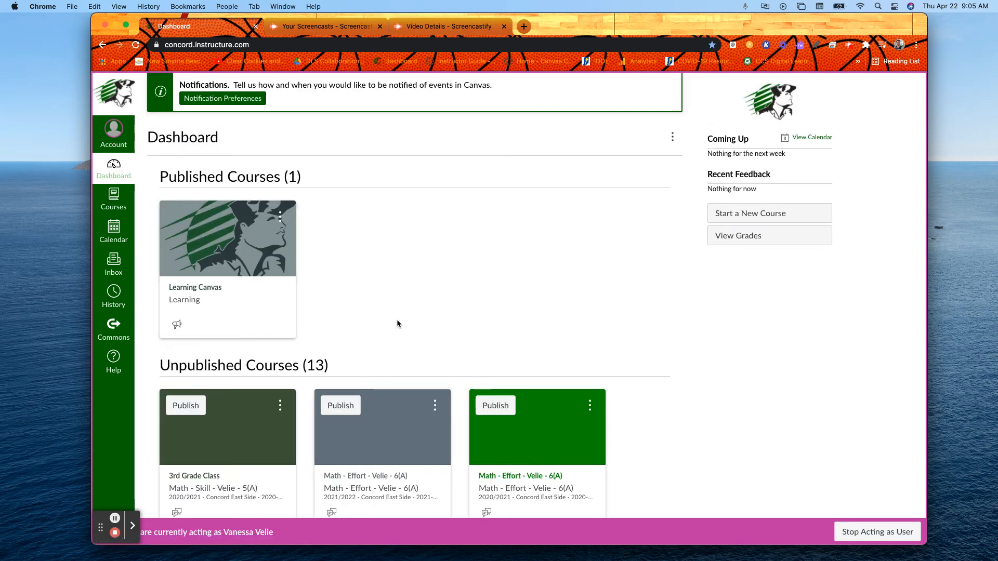
pyautogui.scroll(-2, 397, 322)
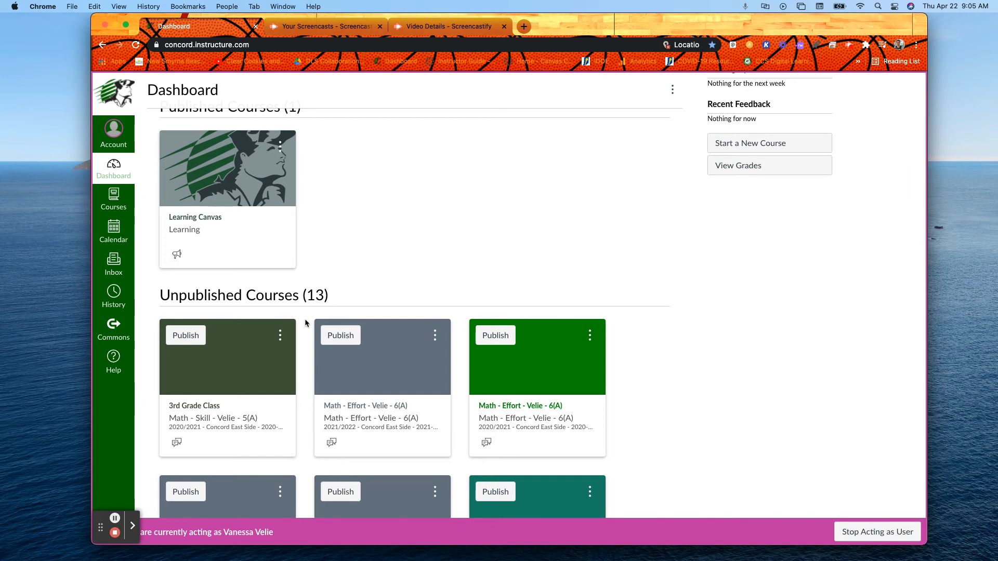
pyautogui.scroll(-3, 306, 323)
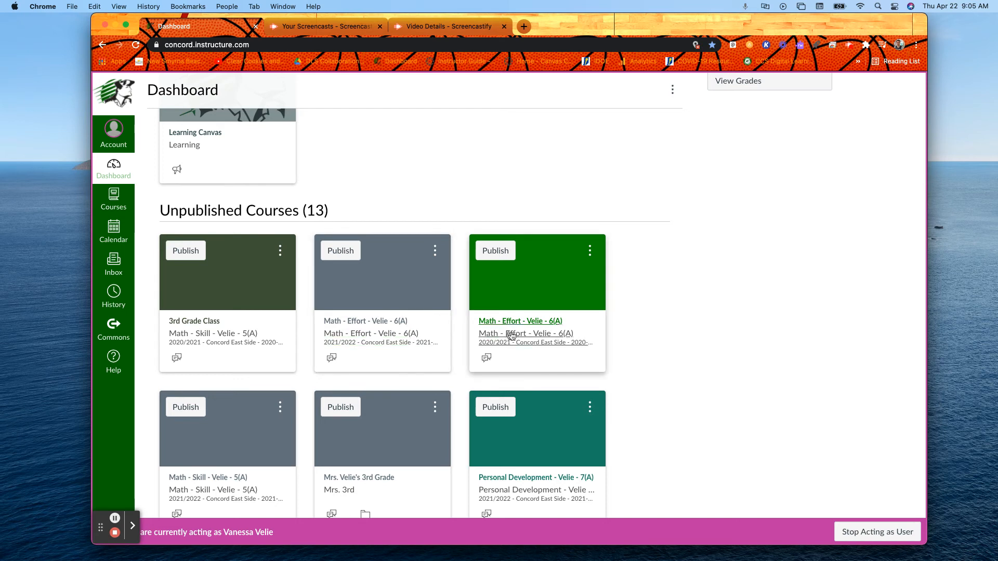
pyautogui.scroll(-3, 672, 328)
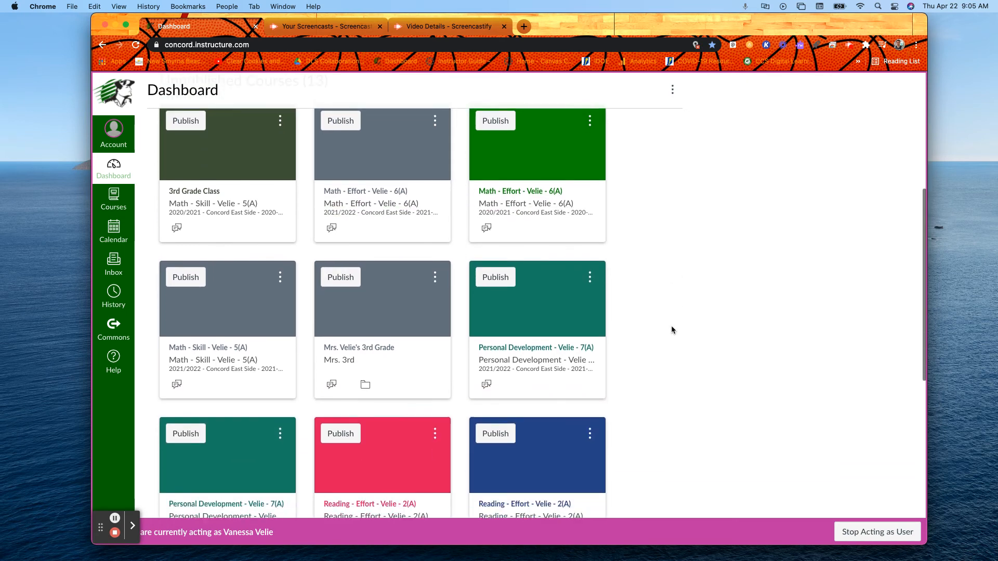
pyautogui.scroll(-5, 672, 330)
pyautogui.scroll(7, 672, 330)
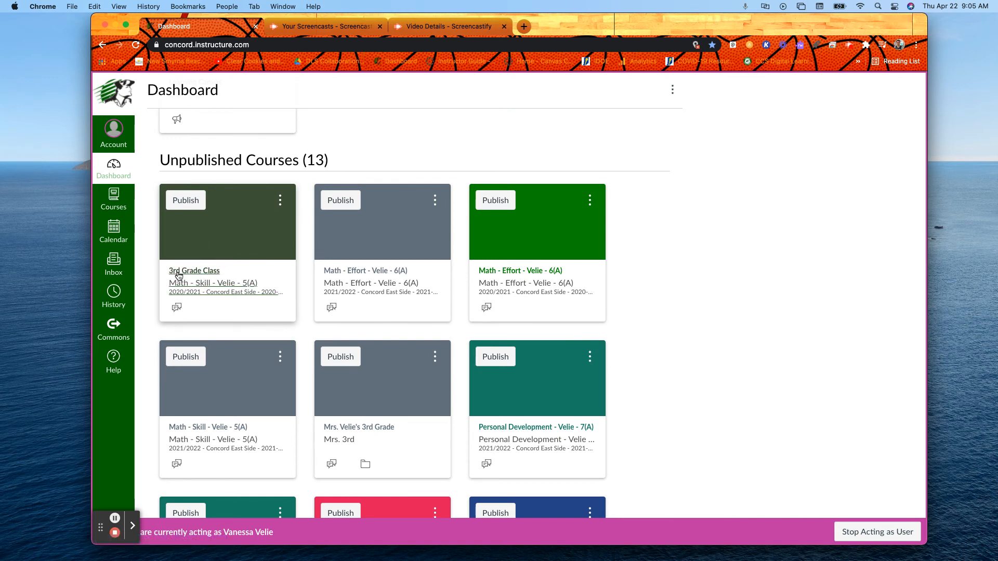
# Open the 3rd Grade Class course and check the list of sections in its settings
pyautogui.click(210, 275)
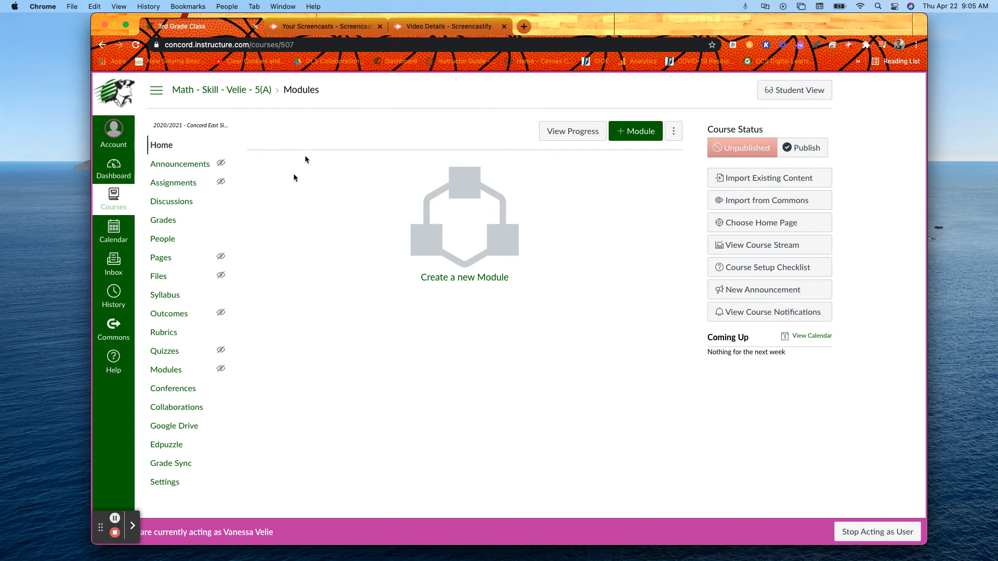
pyautogui.click(167, 484)
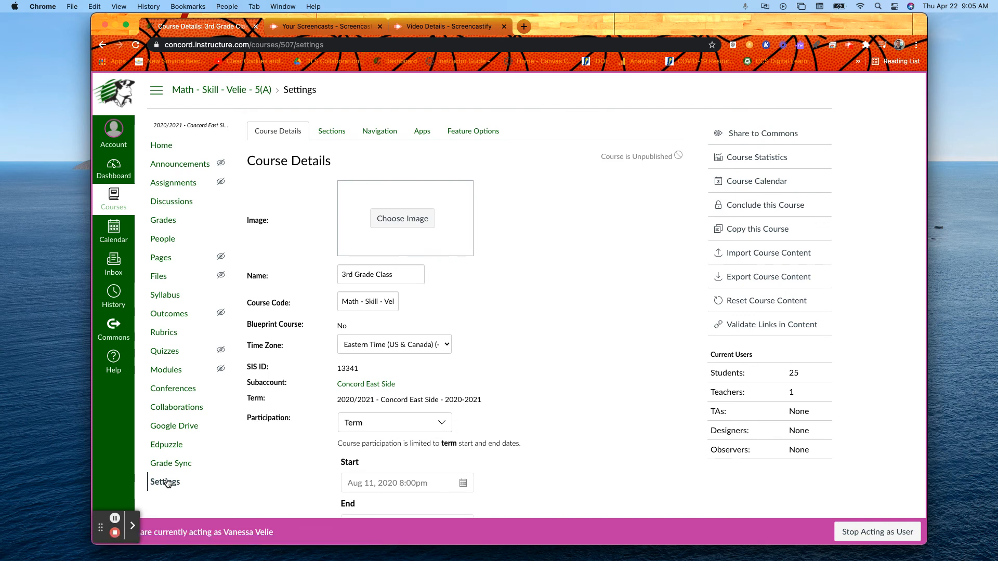
pyautogui.click(337, 133)
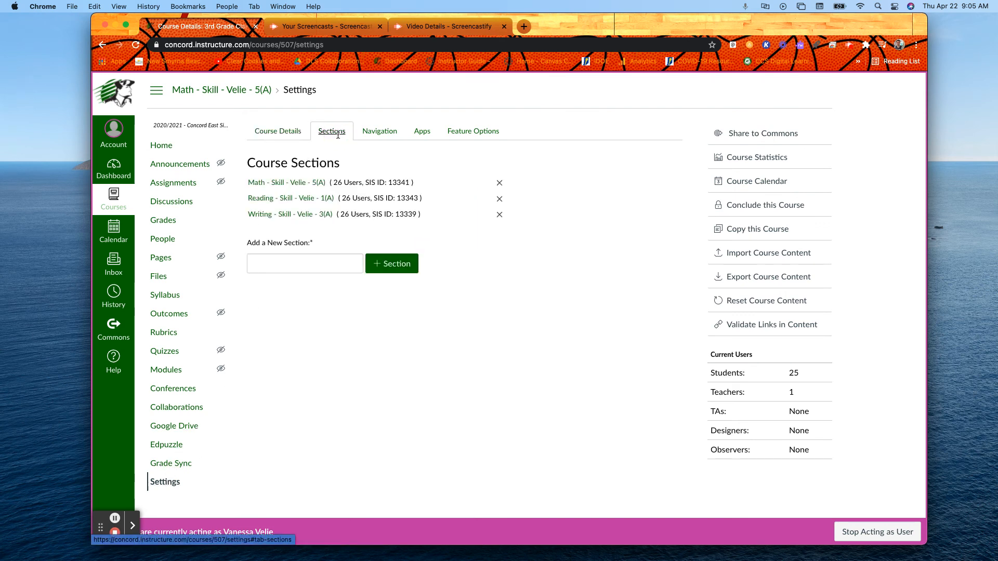